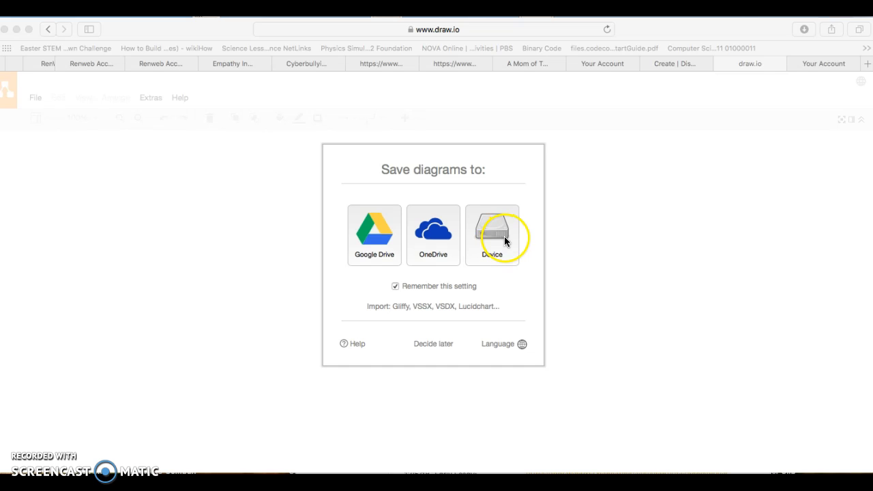
Choose Google Drive as the diagram storage and authorize access with the second listed Google account
{"action": "left_click", "coordinate": [381, 244]}
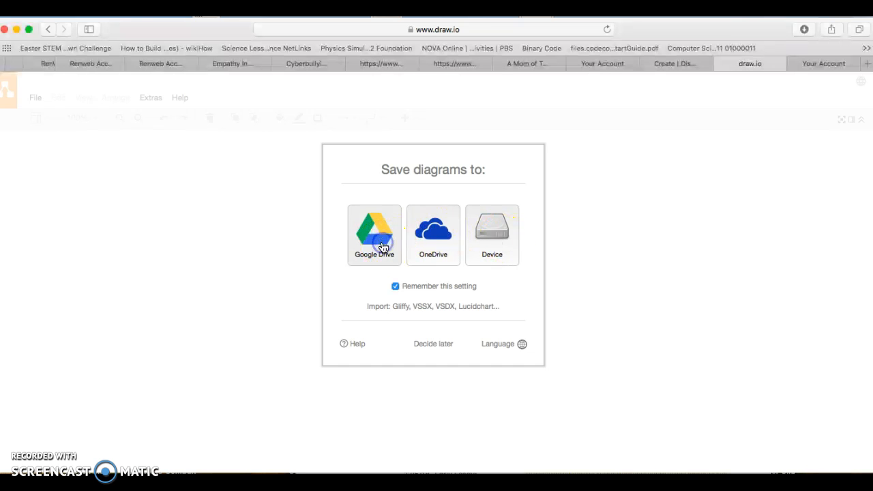
{"action": "left_click", "coordinate": [383, 246]}
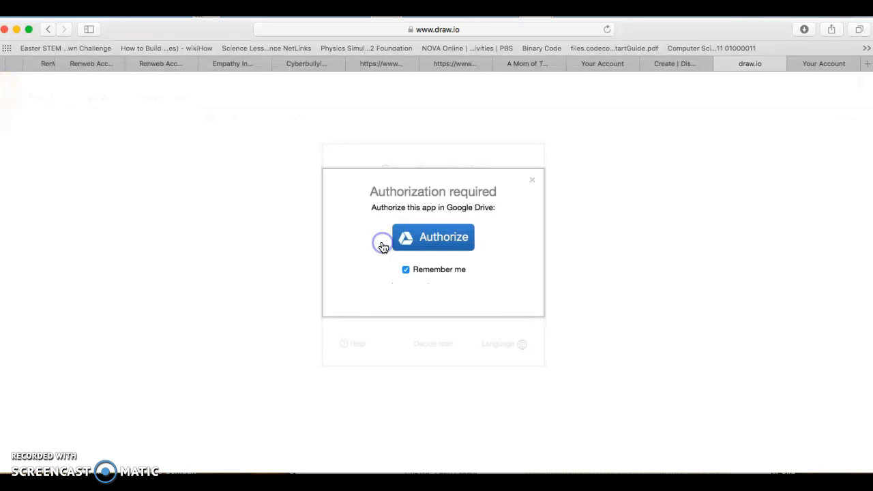
{"action": "left_click", "coordinate": [458, 239]}
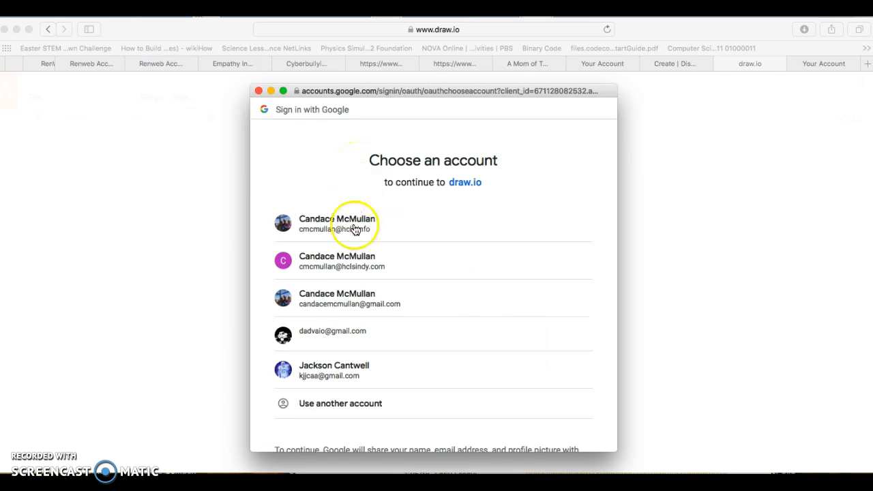
{"action": "left_click", "coordinate": [358, 254]}
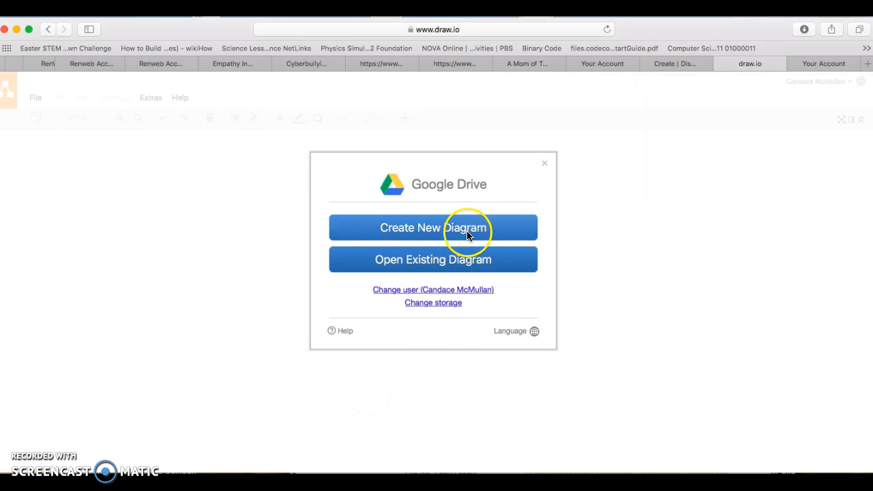
Start a new diagram and name it "Human Caused Disasters"
{"action": "left_click", "coordinate": [467, 235]}
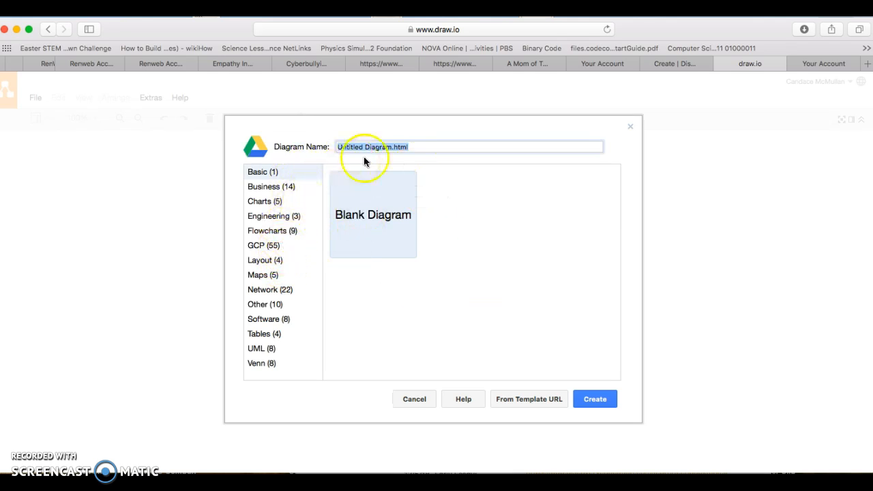
{"action": "type", "text": "Human Caused Disasters"}
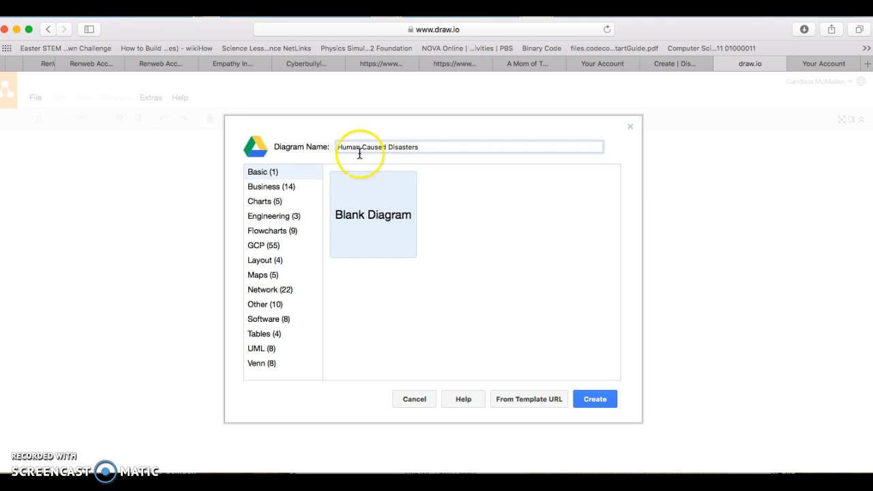
Look through the Business, Charts, Engineering, Flowcharts, GCP, Layout and Maps template categories
{"action": "left_click", "coordinate": [268, 190]}
{"action": "left_click", "coordinate": [270, 203]}
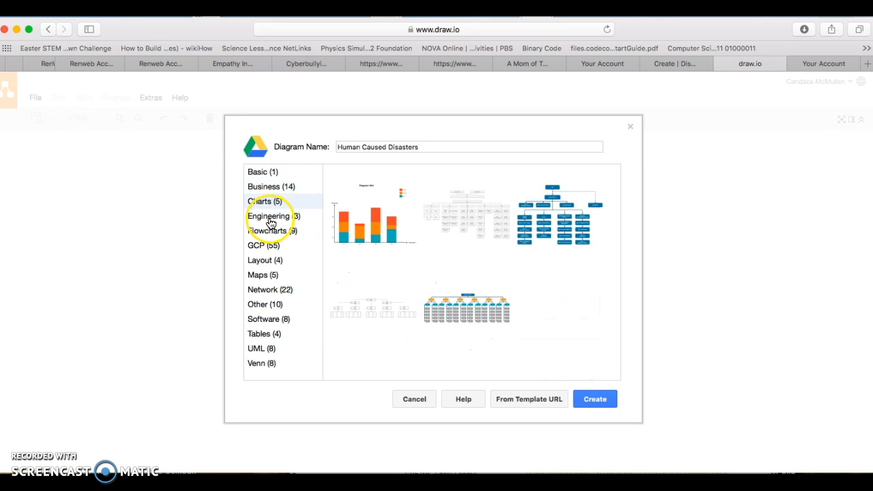
{"action": "left_click", "coordinate": [271, 223]}
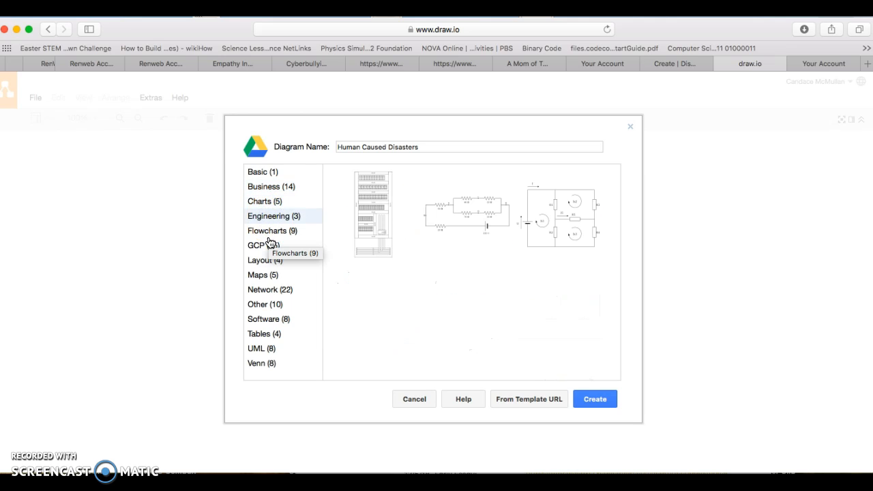
{"action": "left_click", "coordinate": [269, 238]}
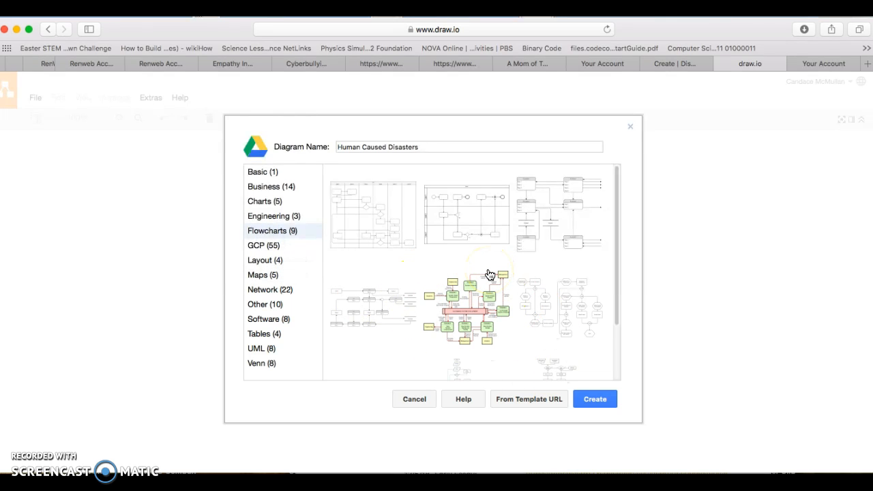
{"action": "left_click", "coordinate": [251, 246]}
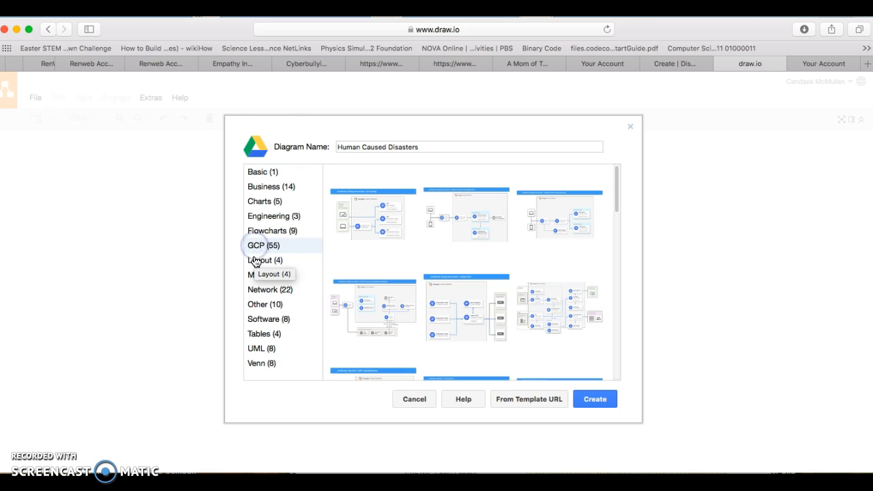
{"action": "left_click", "coordinate": [255, 261]}
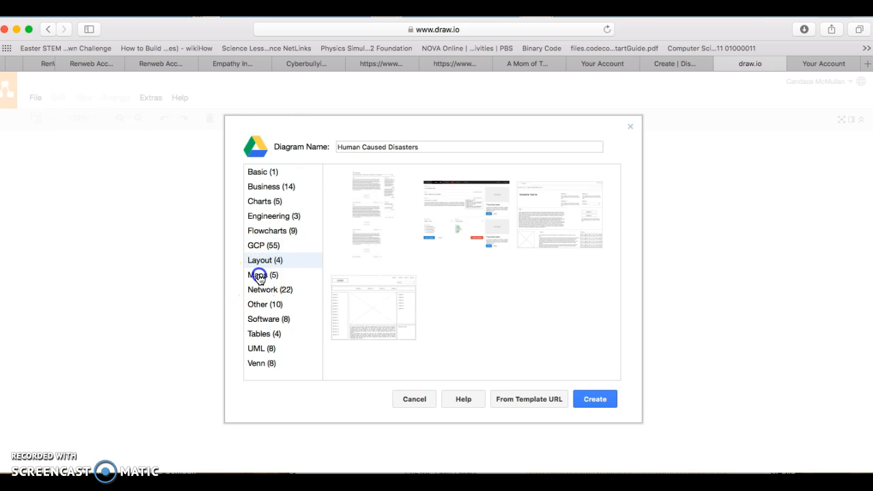
{"action": "left_click", "coordinate": [259, 277]}
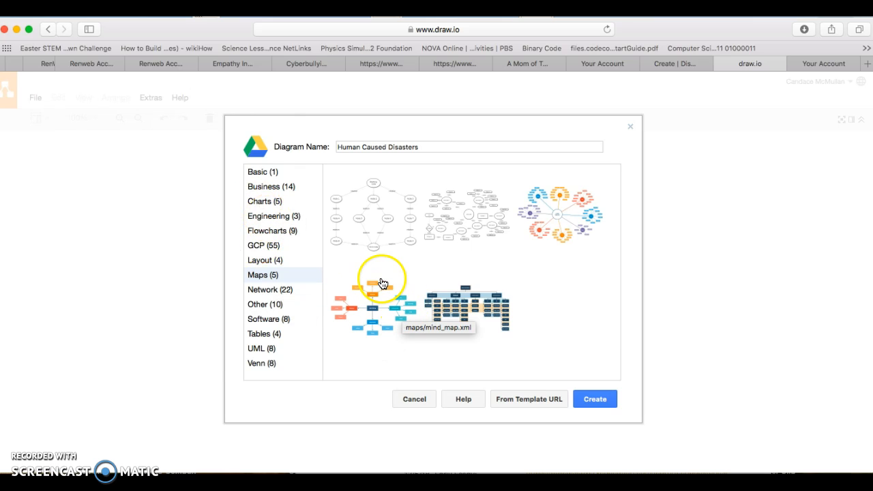
Create the diagram from the basic Blank Diagram template and store it in the Drive root folder
{"action": "left_click", "coordinate": [258, 172]}
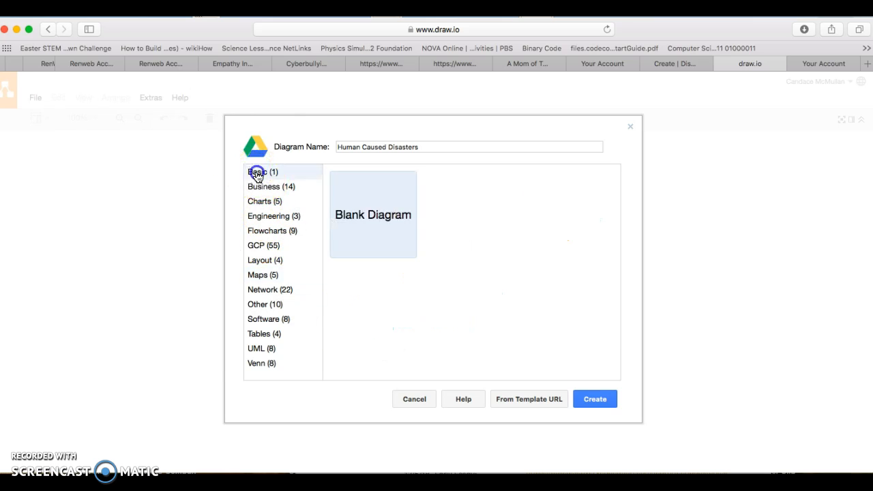
{"action": "left_click", "coordinate": [592, 402]}
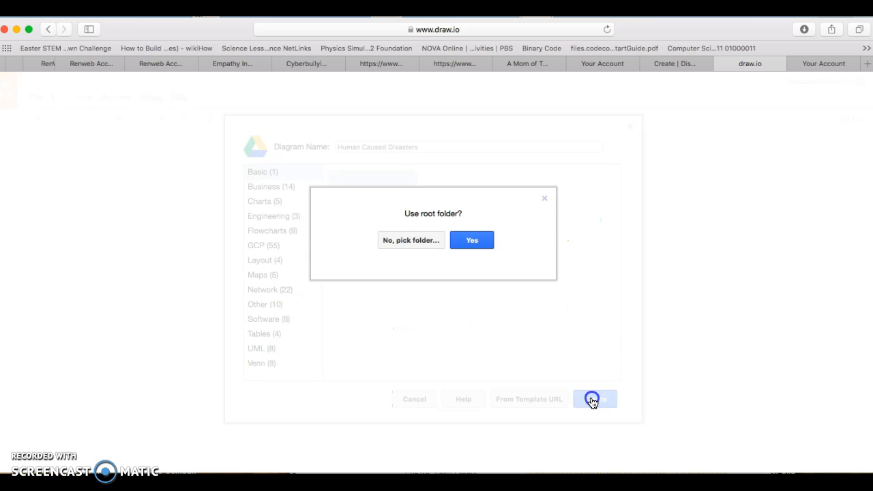
{"action": "left_click", "coordinate": [469, 243]}
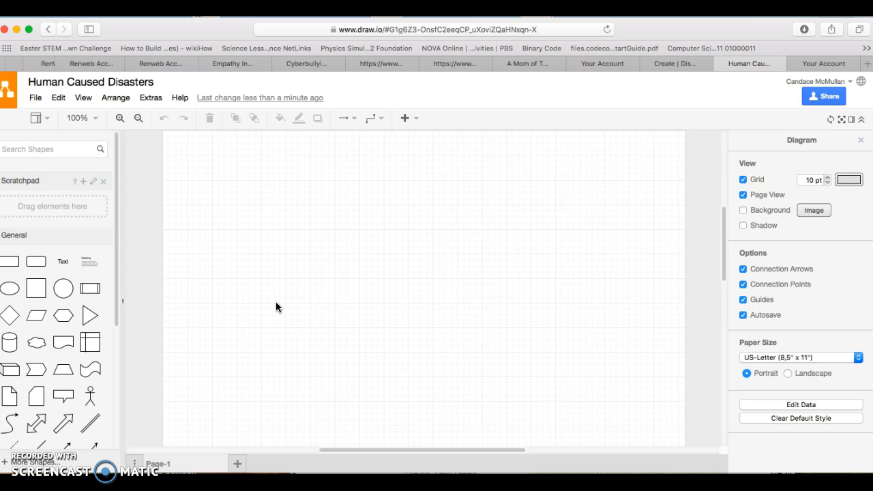
Add a Process shape near the upper middle of the page and label it "Title"
{"action": "left_click", "coordinate": [75, 249]}
{"action": "mouse_move", "coordinate": [85, 302]}
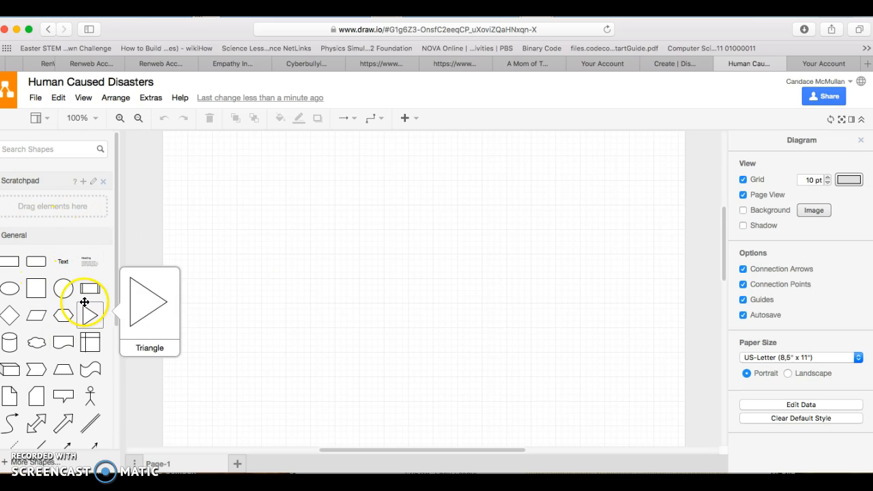
{"action": "left_click_drag", "start_coordinate": [87, 288], "coordinate": [366, 168]}
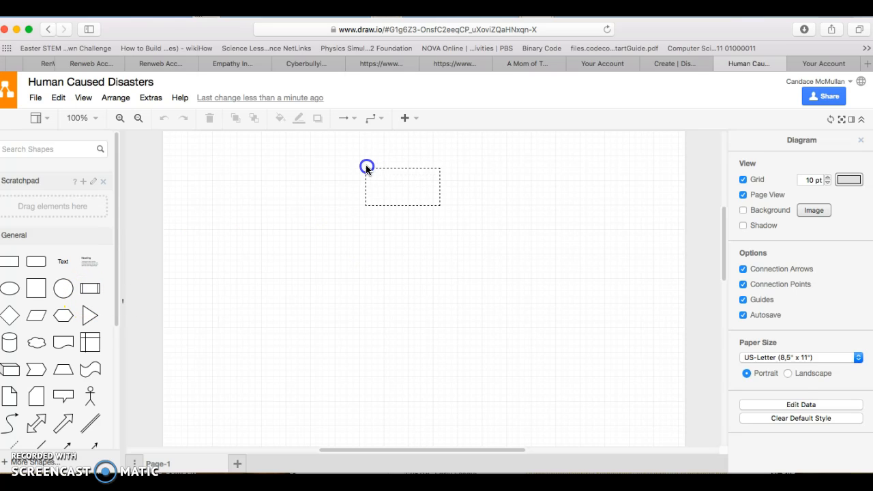
{"action": "left_click", "coordinate": [409, 185]}
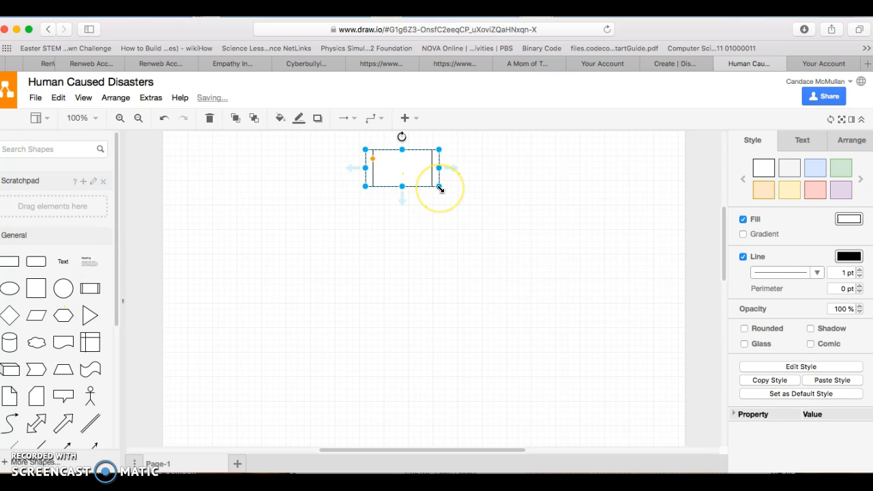
{"action": "type", "text": "Title"}
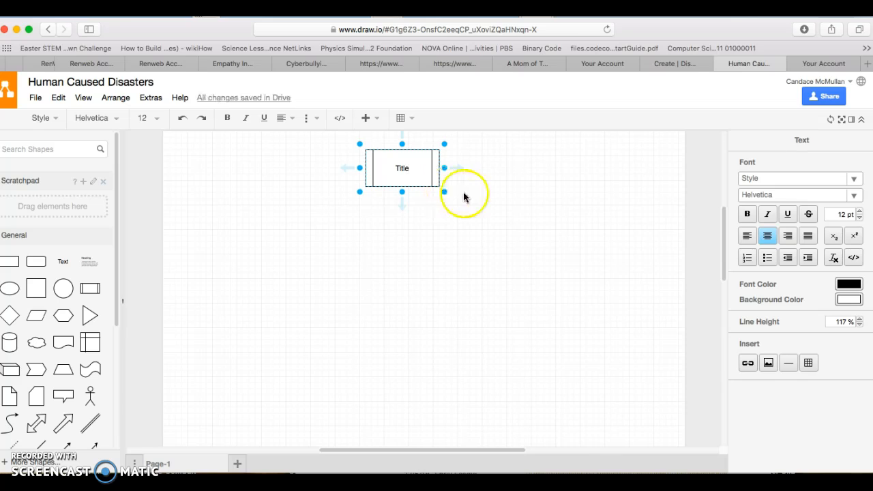
Widen the title box to more than twice its width and centre it horizontally on the page
{"action": "left_click_drag", "start_coordinate": [442, 192], "coordinate": [543, 190]}
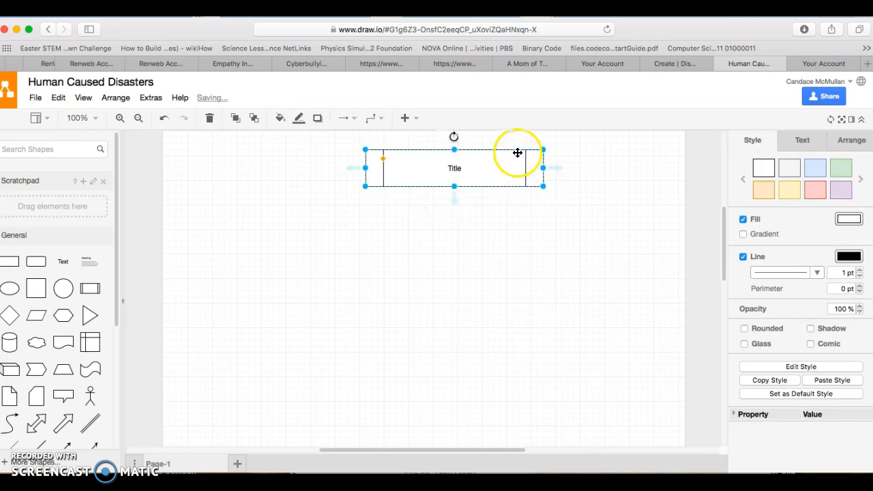
{"action": "left_click", "coordinate": [517, 149]}
{"action": "left_click", "coordinate": [517, 158]}
{"action": "left_click_drag", "start_coordinate": [518, 157], "coordinate": [481, 156]}
{"action": "left_click", "coordinate": [401, 185]}
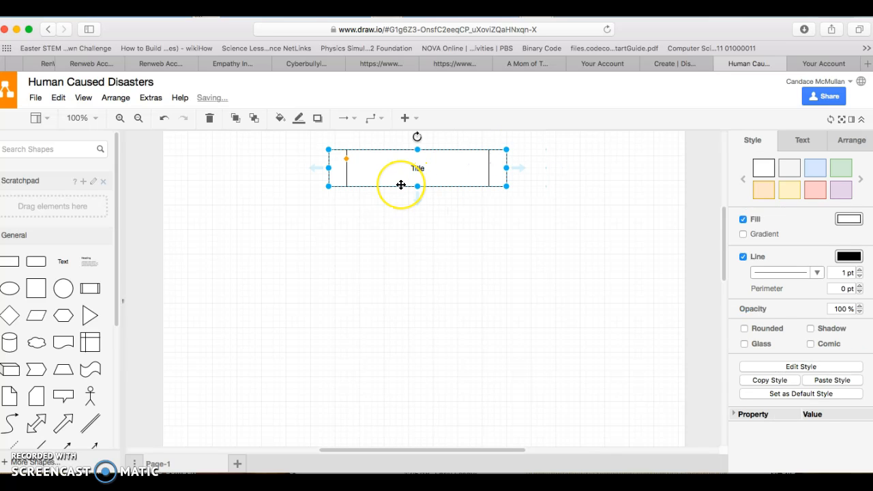
Make the title text bold and set its font color to blue 0000CC
{"action": "double_click", "coordinate": [417, 165]}
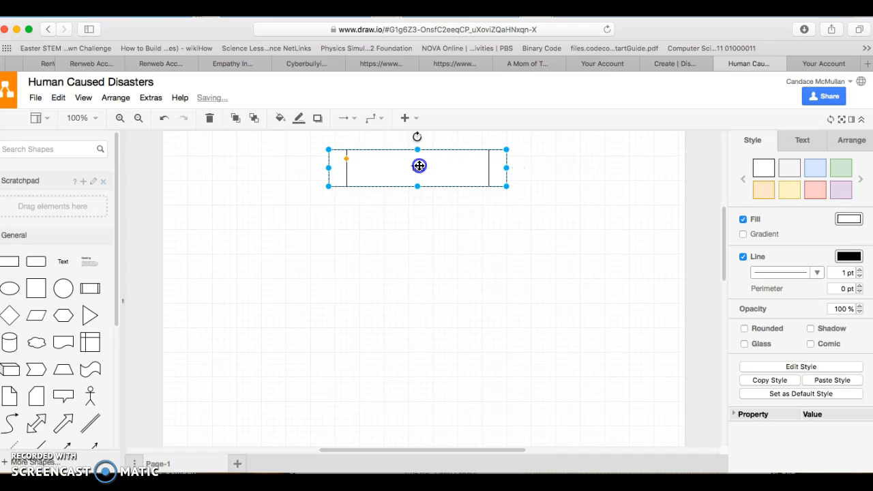
{"action": "left_click", "coordinate": [746, 214]}
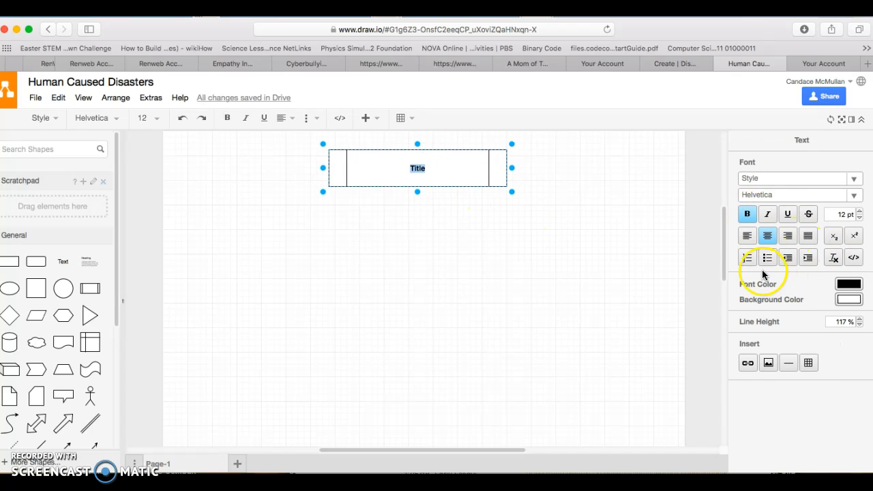
{"action": "left_click", "coordinate": [848, 285]}
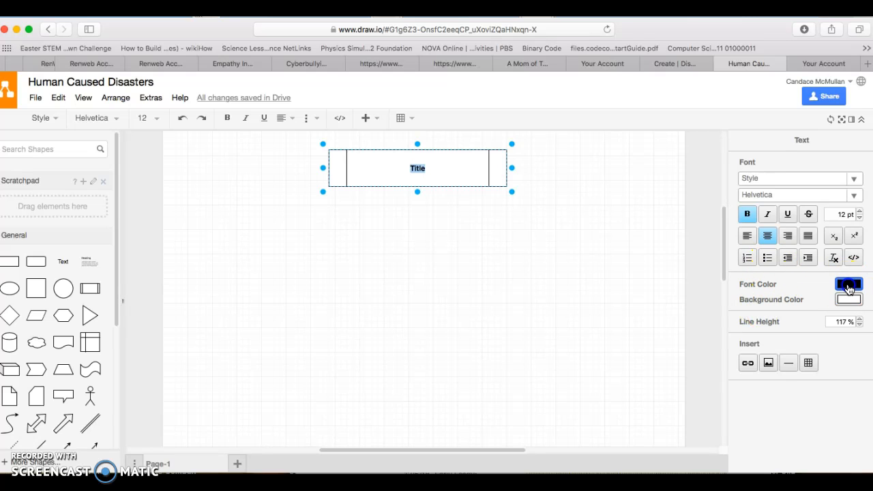
{"action": "left_click", "coordinate": [459, 335]}
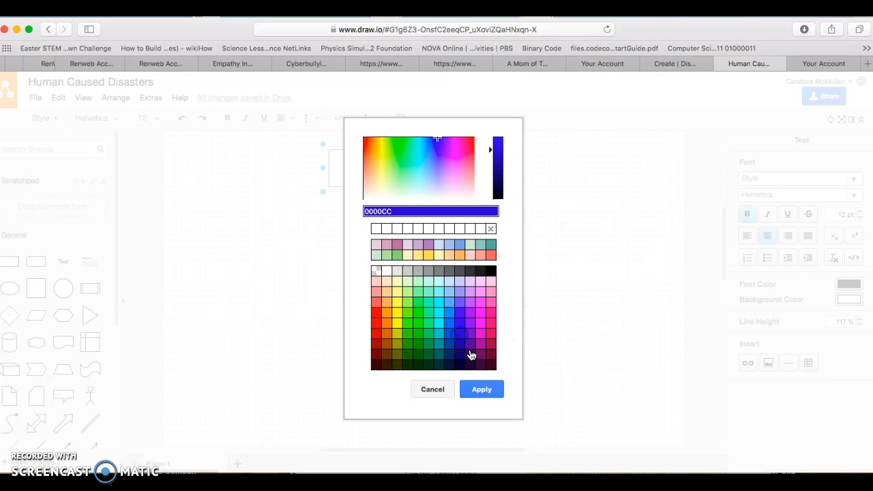
{"action": "left_click", "coordinate": [477, 390]}
Set the title text's background color to a light violet-blue
{"action": "left_click", "coordinate": [855, 300]}
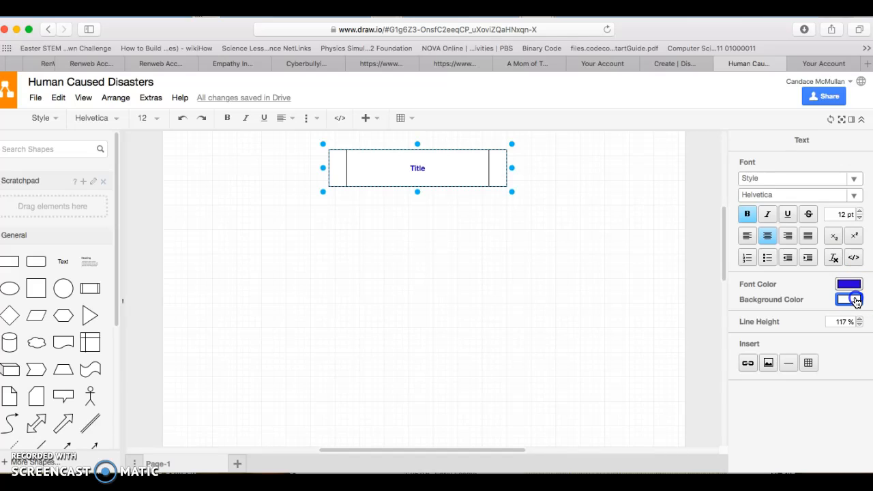
{"action": "left_click", "coordinate": [459, 290]}
{"action": "left_click", "coordinate": [470, 390]}
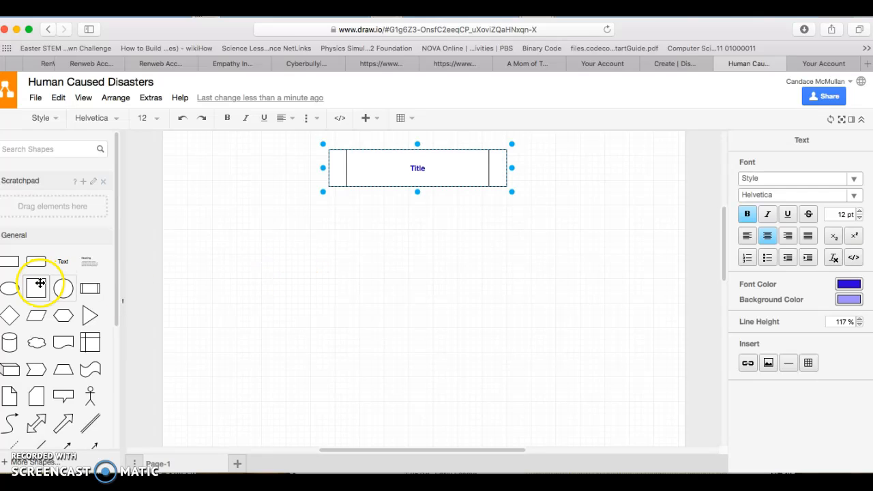
Add a square below the title box, enlarge it slightly and align it under the title
{"action": "mouse_move", "coordinate": [43, 290]}
{"action": "left_click_drag", "start_coordinate": [43, 289], "coordinate": [394, 236]}
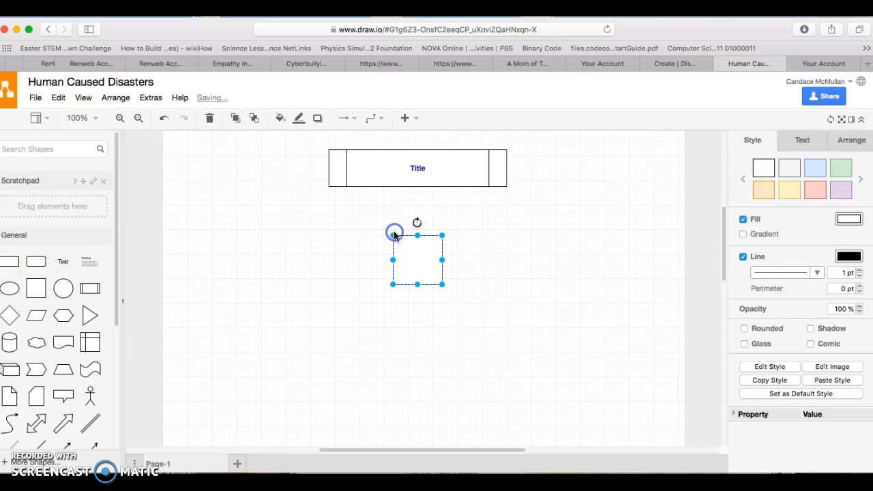
{"action": "left_click_drag", "start_coordinate": [391, 286], "coordinate": [382, 293]}
{"action": "left_click_drag", "start_coordinate": [414, 262], "coordinate": [425, 262]}
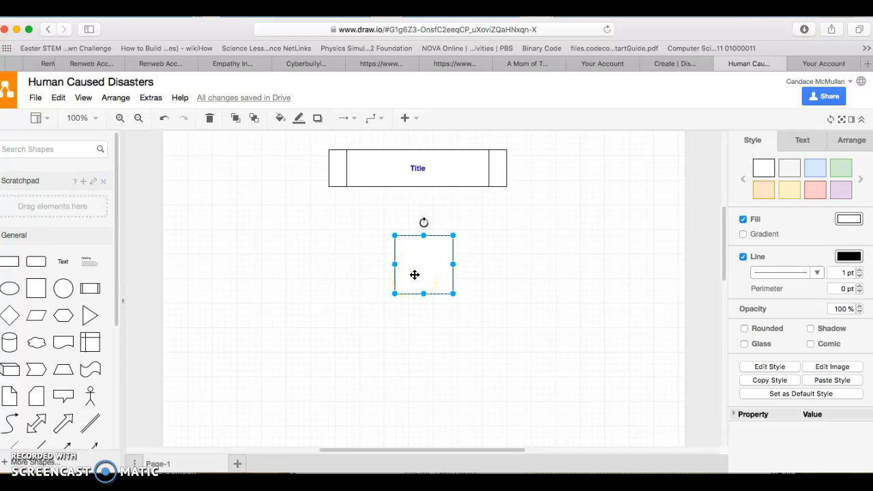
Label the square "Government hoped to better utilize The Great Plains space."
{"action": "type", "text": "Government hoped to better"}
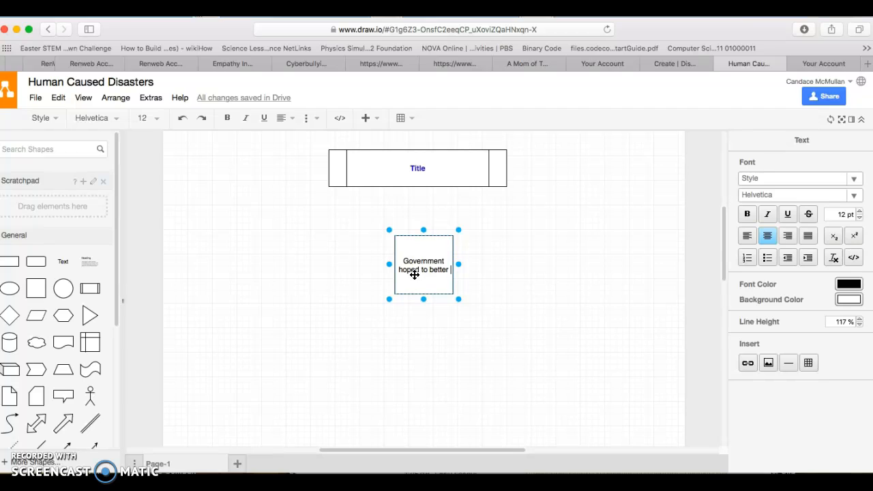
{"action": "type", "text": "utilize T"}
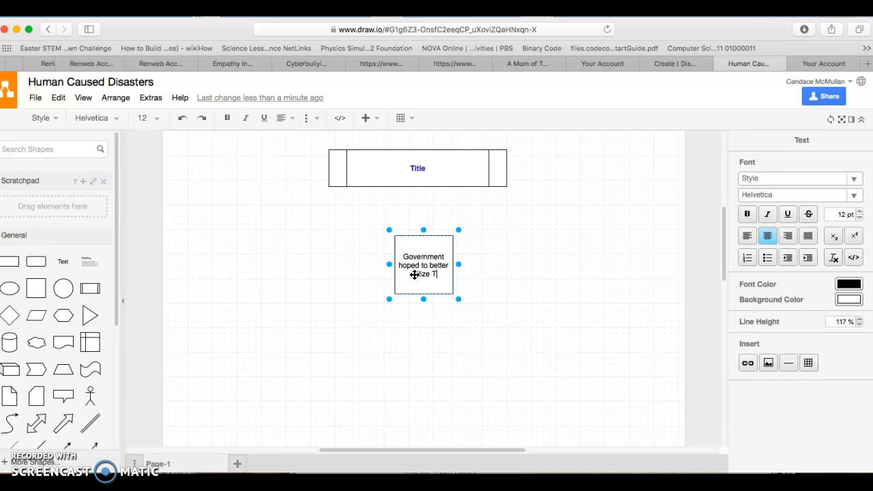
{"action": "type", "text": " Plains space."}
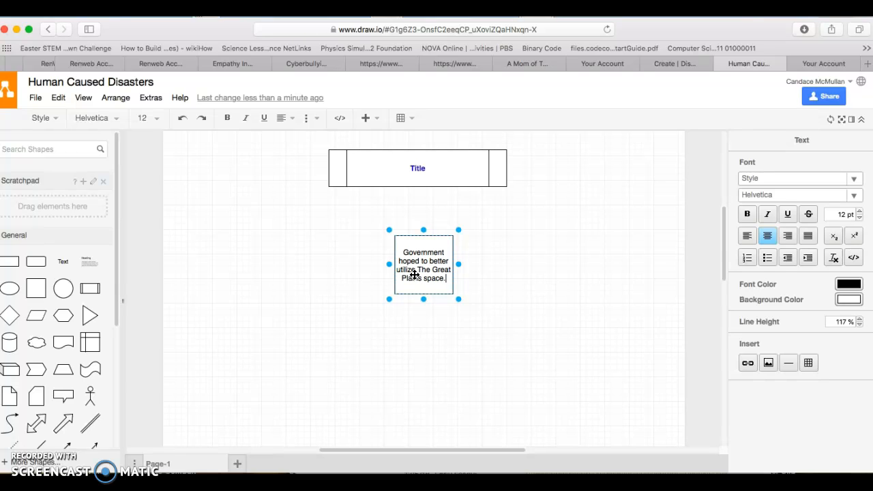
Finish the square's label and place a Text element directly beneath the square
{"action": "scroll", "coordinate": [73, 359], "scroll_direction": "down", "scroll_amount": 1}
{"action": "scroll", "coordinate": [73, 359], "scroll_direction": "down", "scroll_amount": 3}
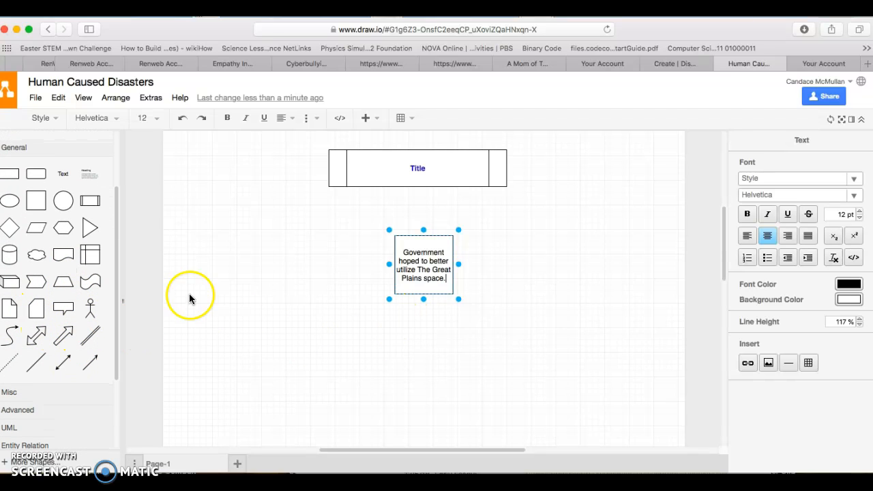
{"action": "scroll", "coordinate": [86, 255], "scroll_direction": "up", "scroll_amount": 2}
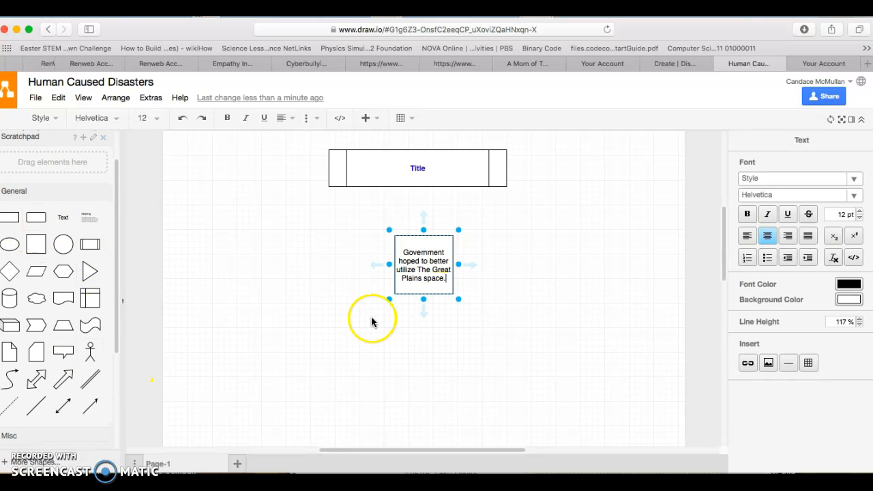
{"action": "left_click", "coordinate": [278, 328]}
{"action": "left_click_drag", "start_coordinate": [64, 218], "coordinate": [415, 298]}
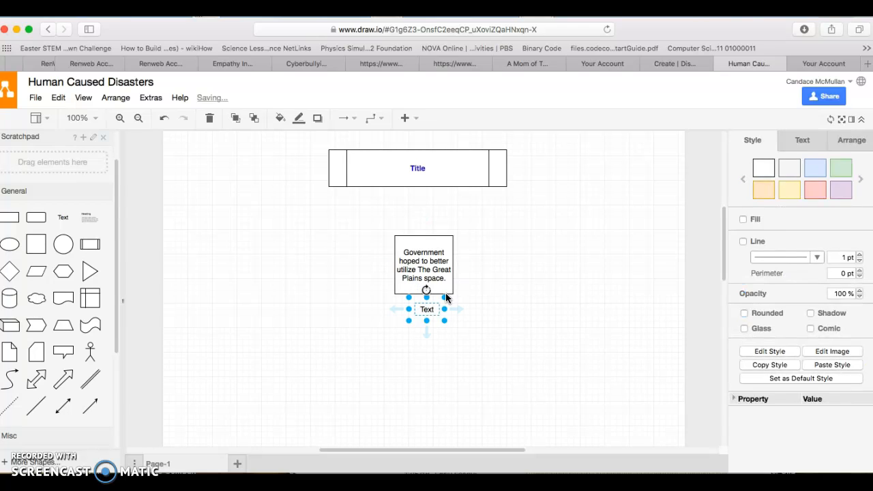
Change the text beneath the square to "Human" and move it up close to the square's lower edge
{"action": "type", "text": "Human"}
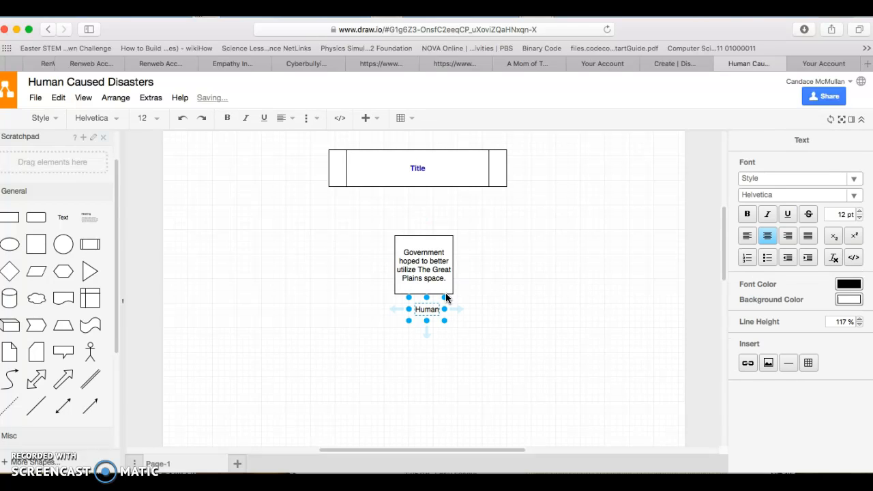
{"action": "left_click", "coordinate": [426, 300]}
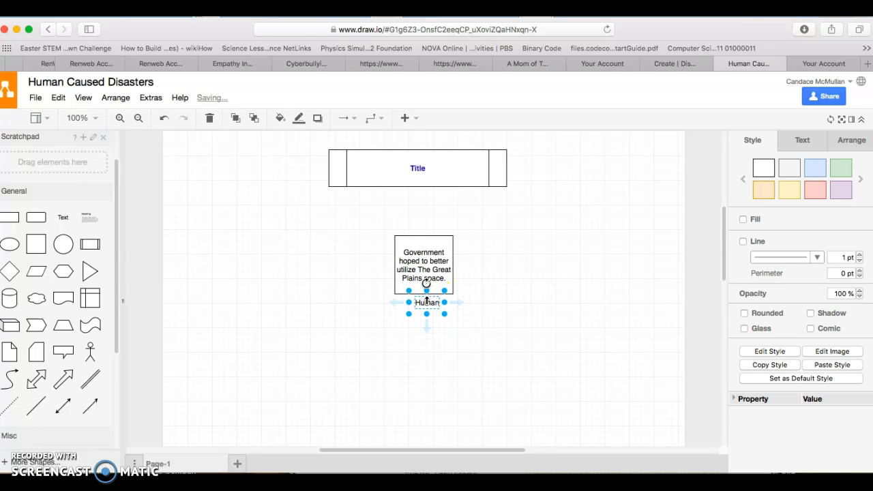
{"action": "left_click", "coordinate": [468, 311]}
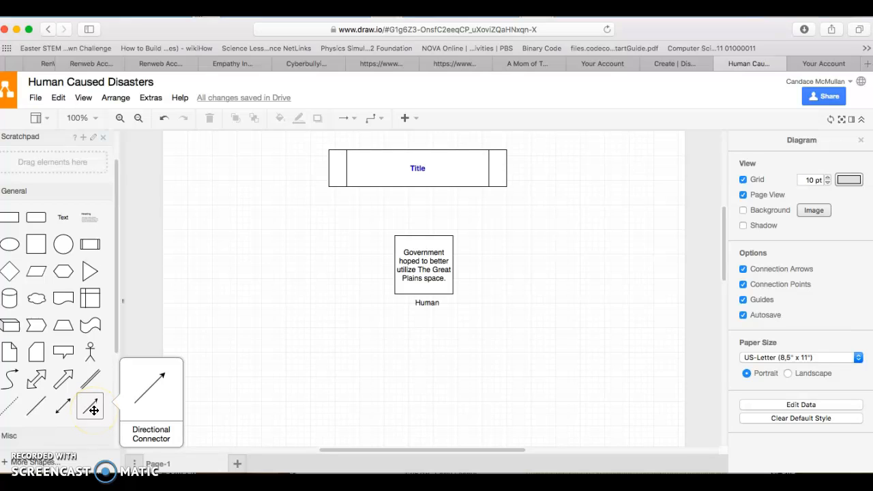
Add a directional connector running from the labelled square's lower edge diagonally down to the left, with its arrowhead at the lower end
{"action": "left_click_drag", "start_coordinate": [92, 407], "coordinate": [421, 359]}
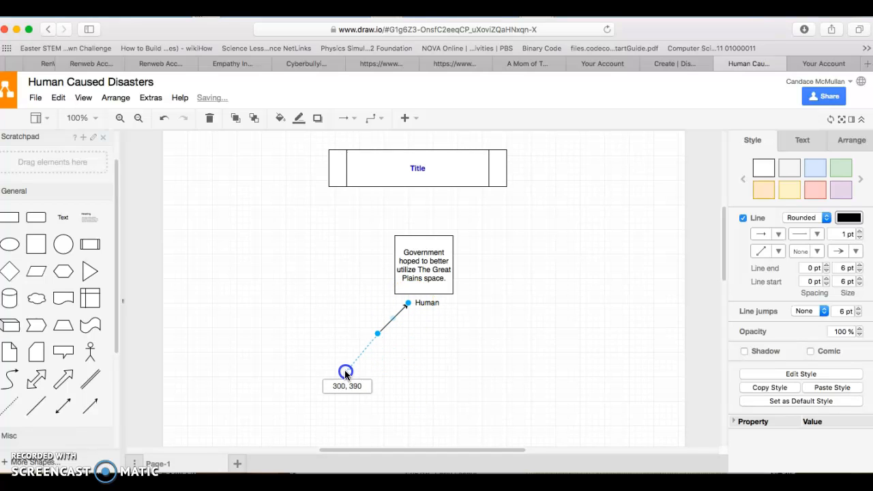
{"action": "left_click_drag", "start_coordinate": [343, 373], "coordinate": [342, 371]}
{"action": "left_click", "coordinate": [369, 344]}
{"action": "left_click_drag", "start_coordinate": [369, 344], "coordinate": [398, 309]}
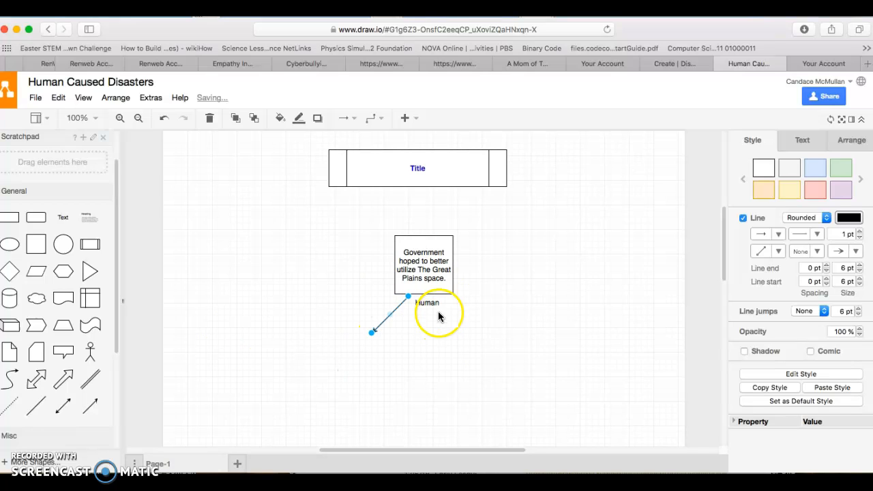
Add a second square at the arrowhead of the diagonal connector, below and left of the labelled square
{"action": "mouse_move", "coordinate": [63, 310]}
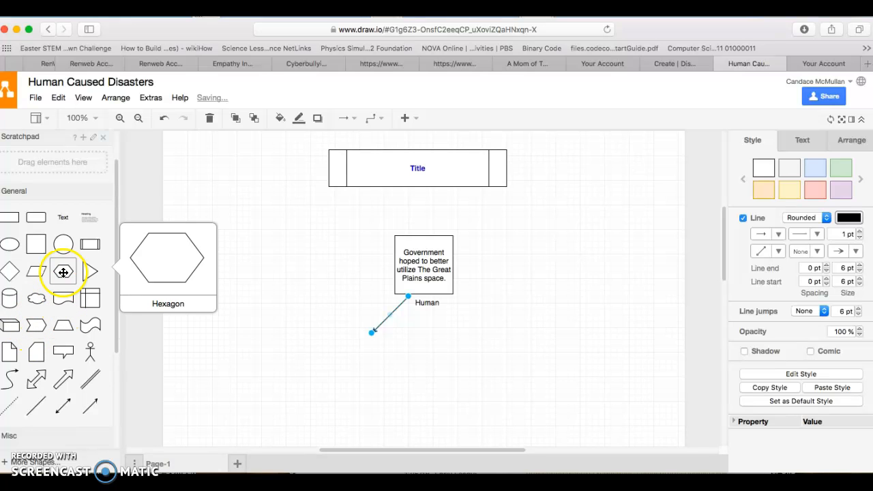
{"action": "left_click_drag", "start_coordinate": [42, 253], "coordinate": [343, 335]}
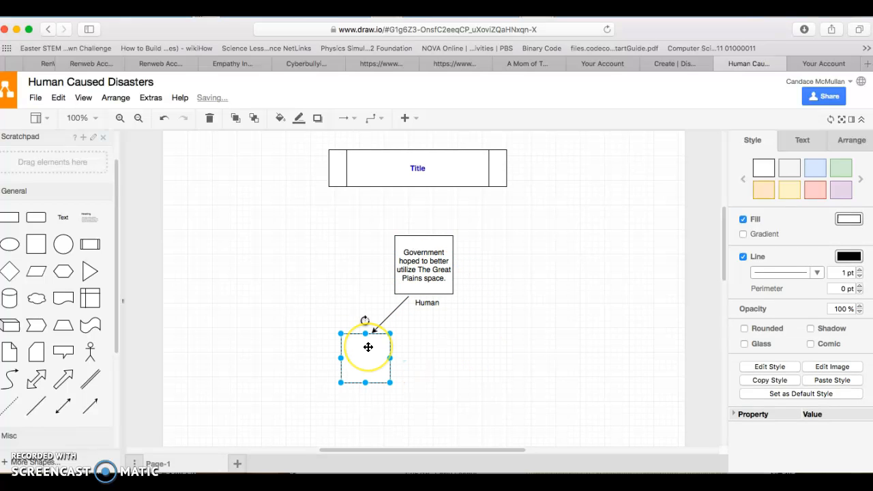